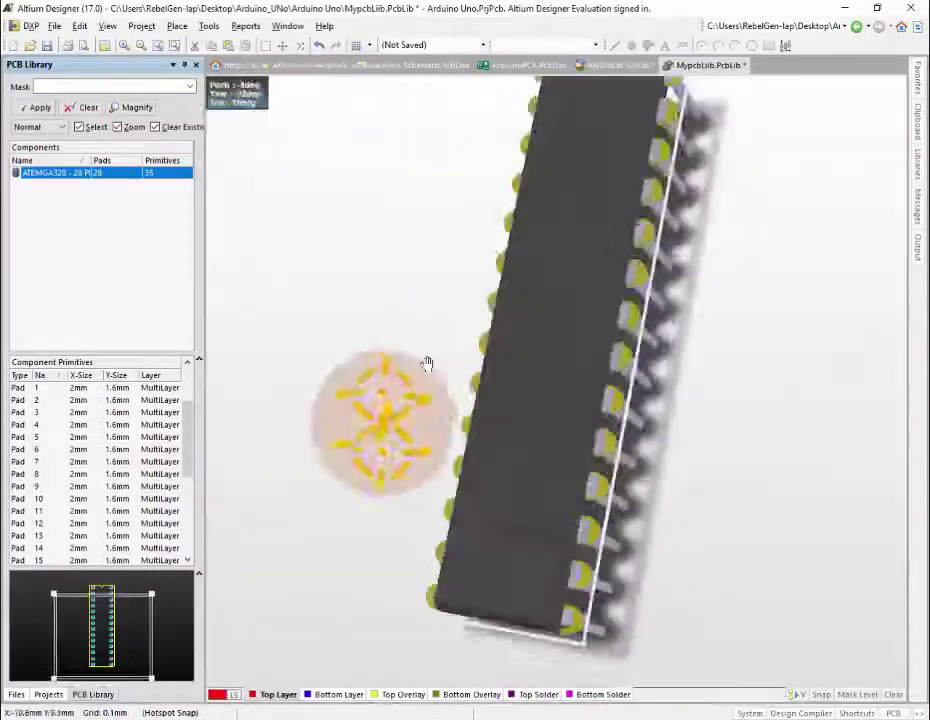
Step: Orbit the dip28 3D body to inspect it, then return to the flat 2D footprint view
mouse_move(427, 363)
shift+right_down()
mouse_move(384, 467)
mouse_move(352, 497)
shift+right_up()
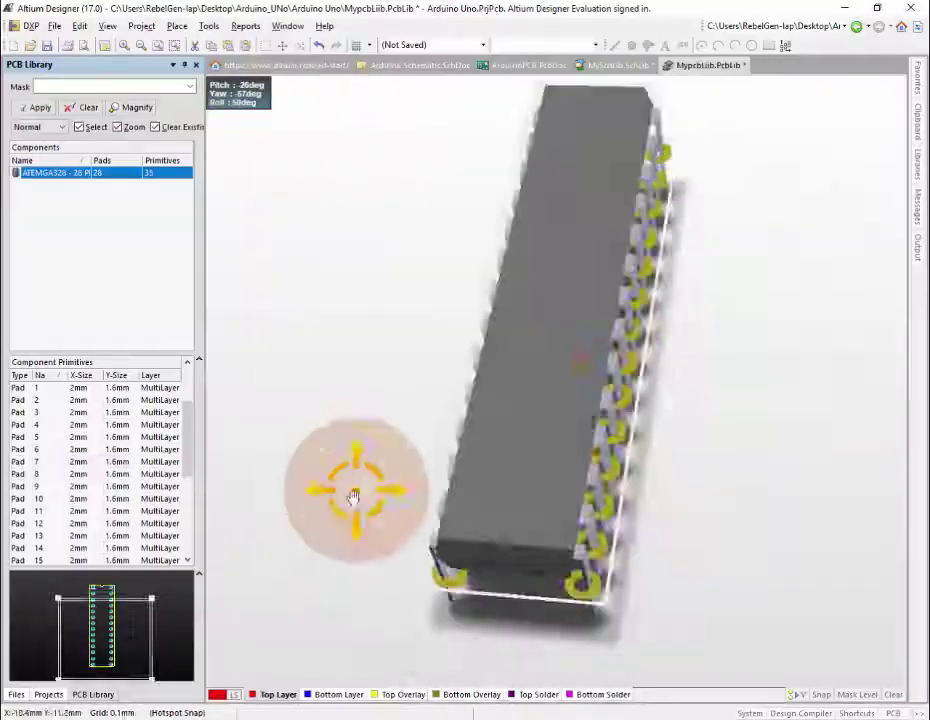
key(2)
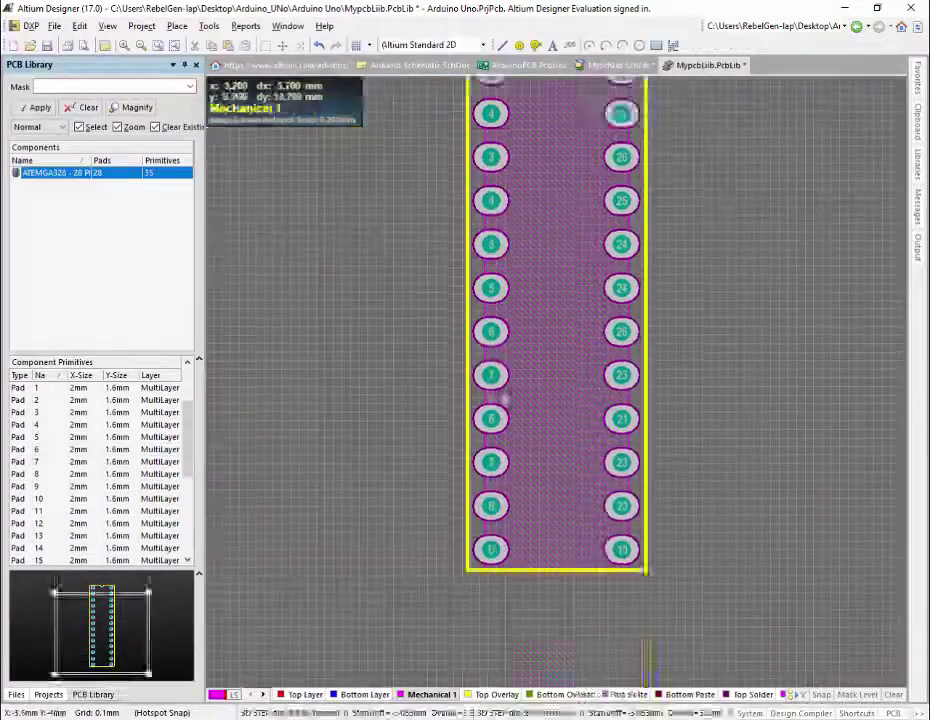
key(l)
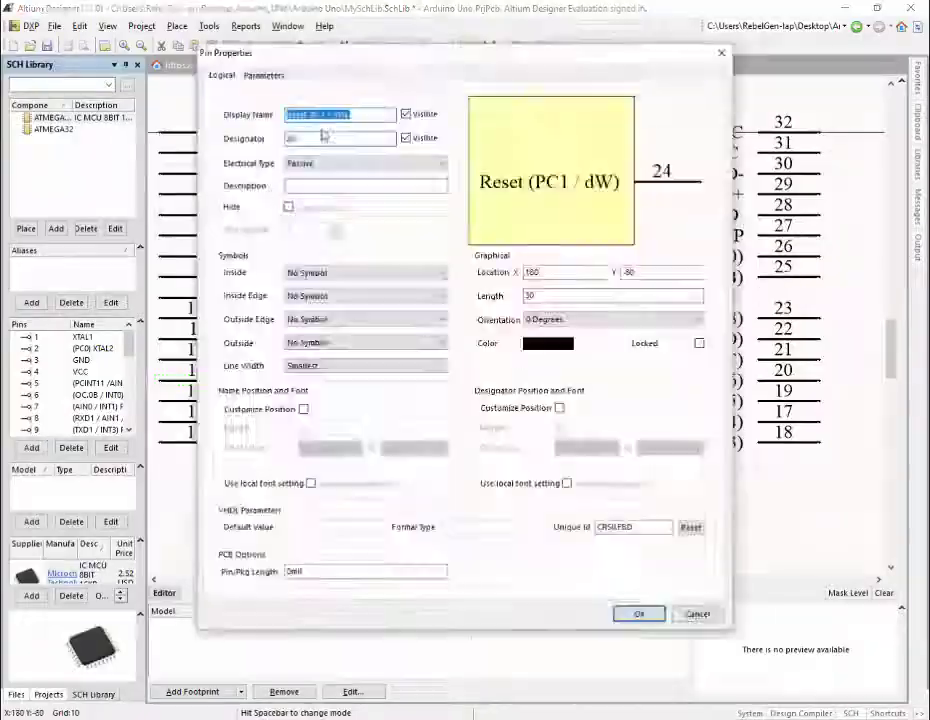
Step: Move pins 17–32 to the lower left and close the gap under pin 19
drag(704, 378, 337, 511)
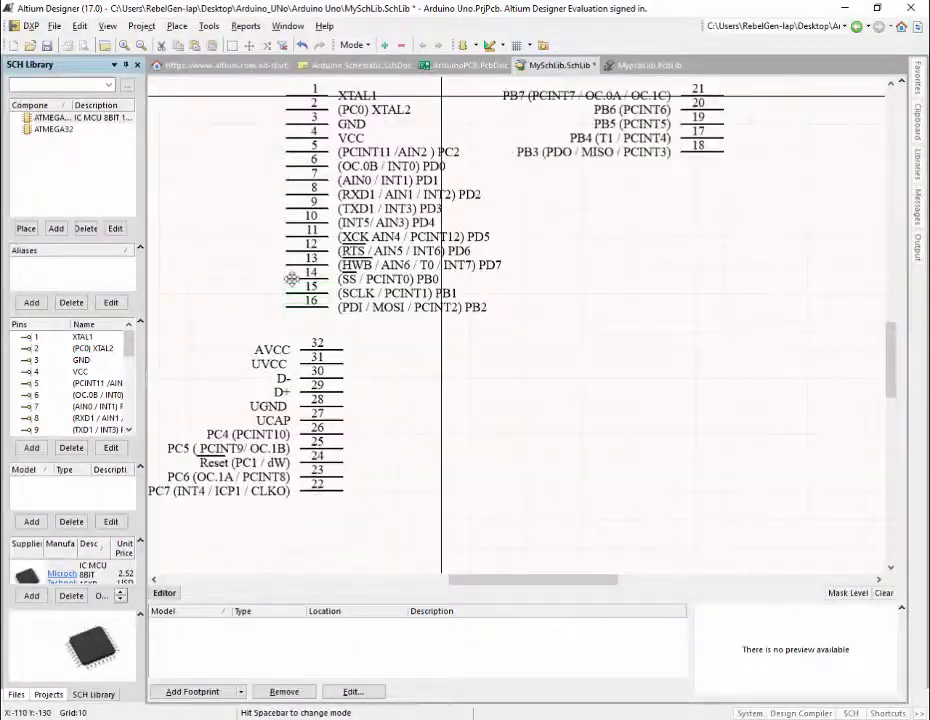
drag(722, 146, 722, 132)
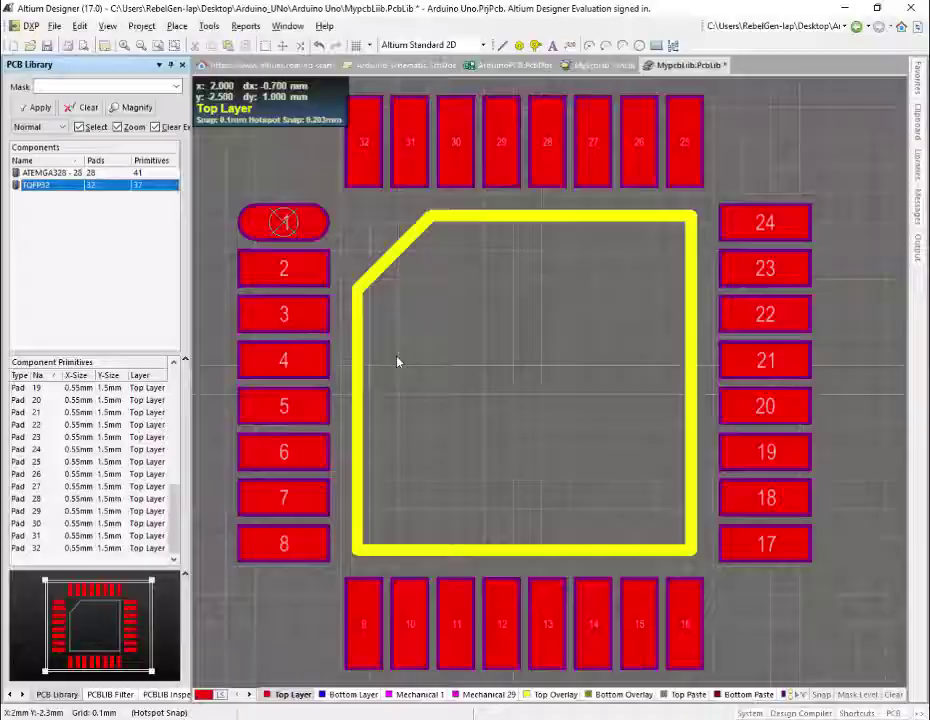
Step: Bring up the Place menu to start adding the TQFP32 pads and overlay
click(177, 26)
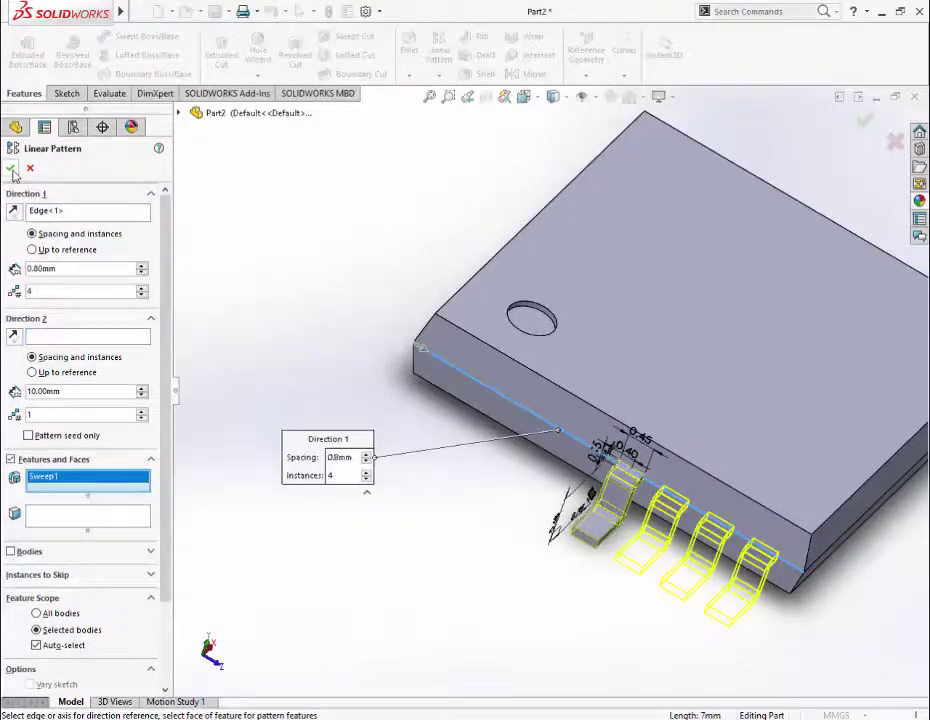
Step: Confirm the linear pattern of the swept gull-wing lead
click(11, 168)
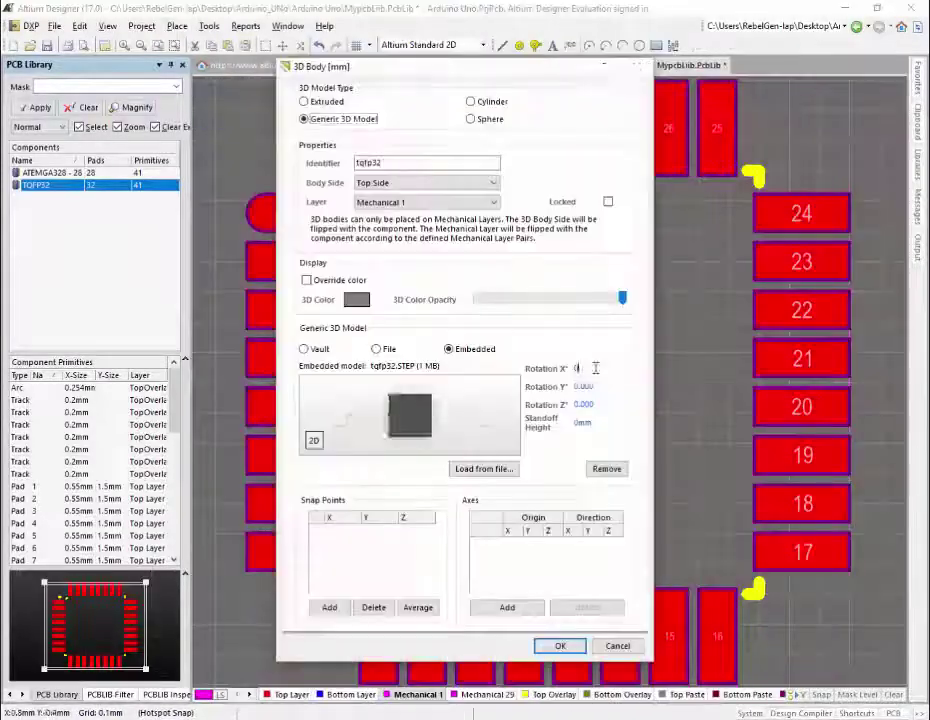
Step: Set the tqfp32 3D body's rotation about X to 90°
text(90)
click(316, 441)
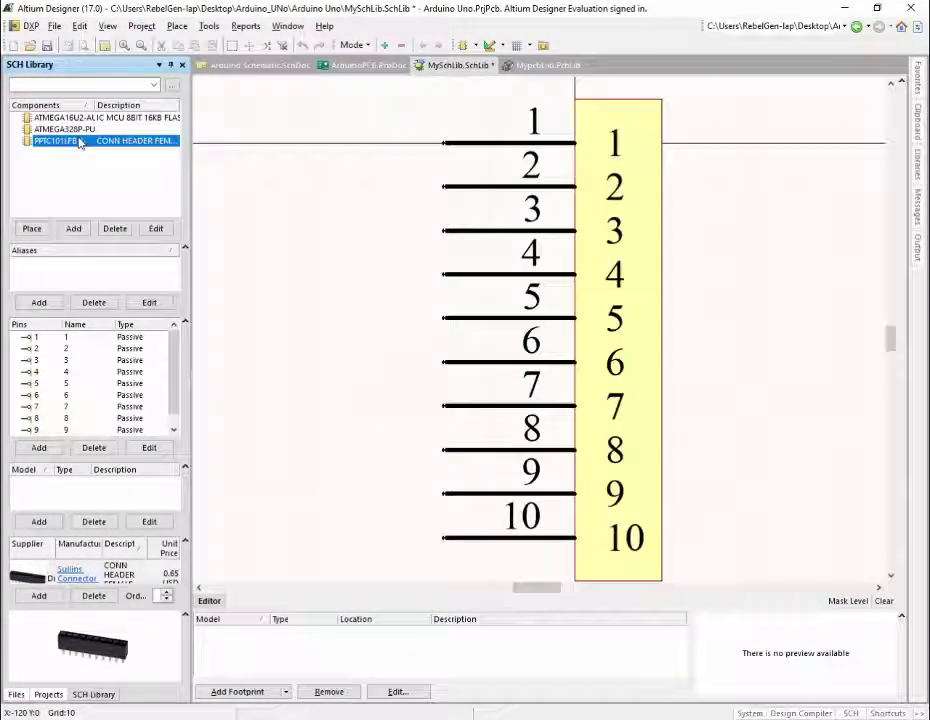
Step: Bring up the Tools menu to create a new component for the PPTC101LFBN-RC header
click(208, 26)
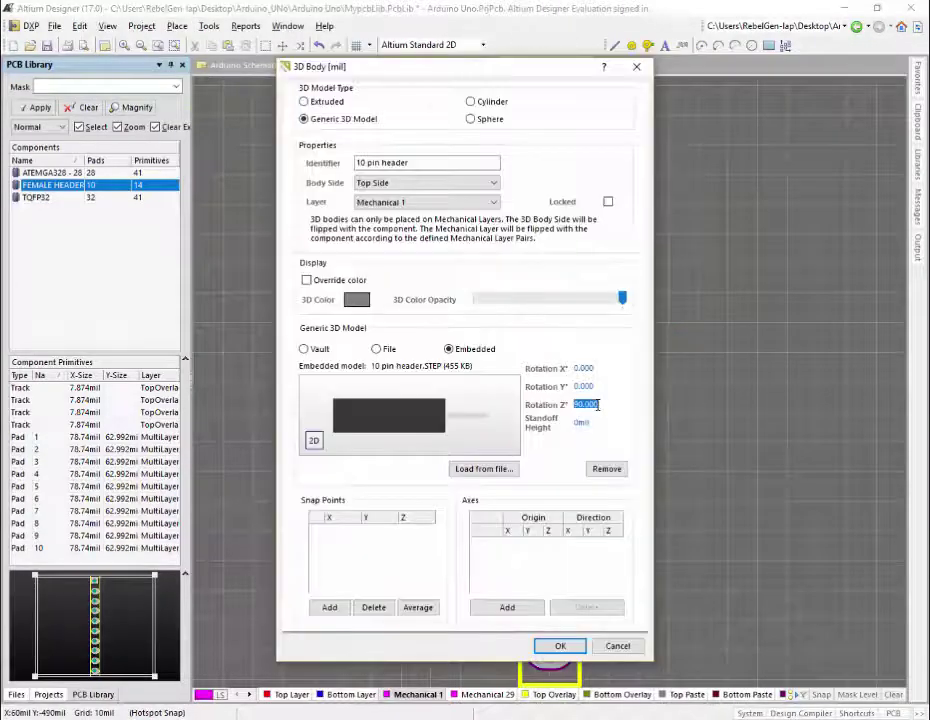
Step: Accept the embedded 10 pin header 3D body and inspect its pins in the 3D view
click(560, 645)
key(3)
shift+right_drag(332, 461, 311, 322)
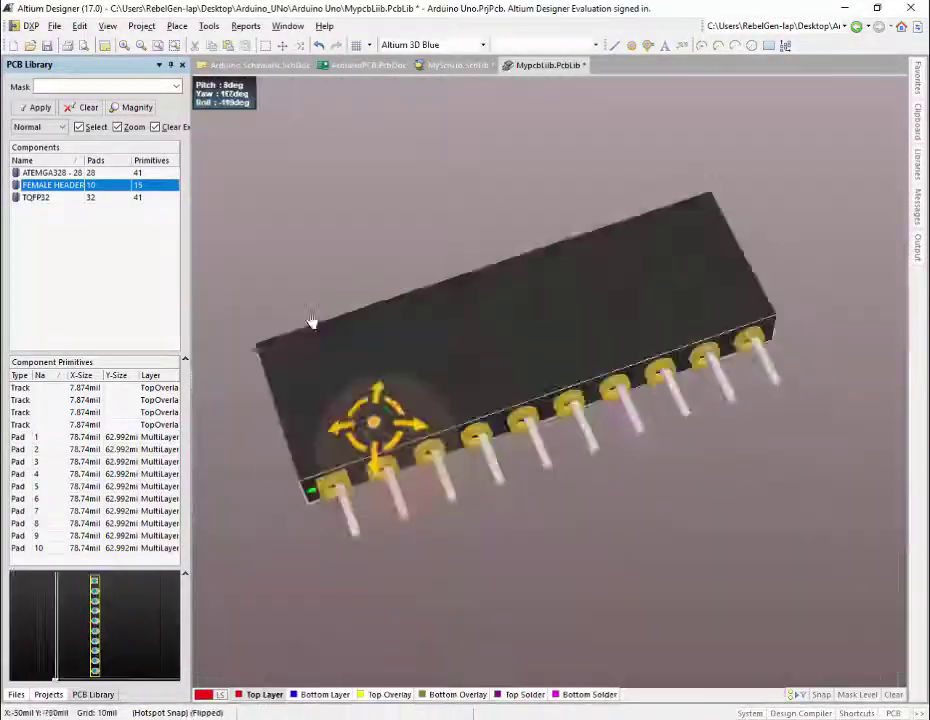
ctrl+scroll(493, 527, up, 5)
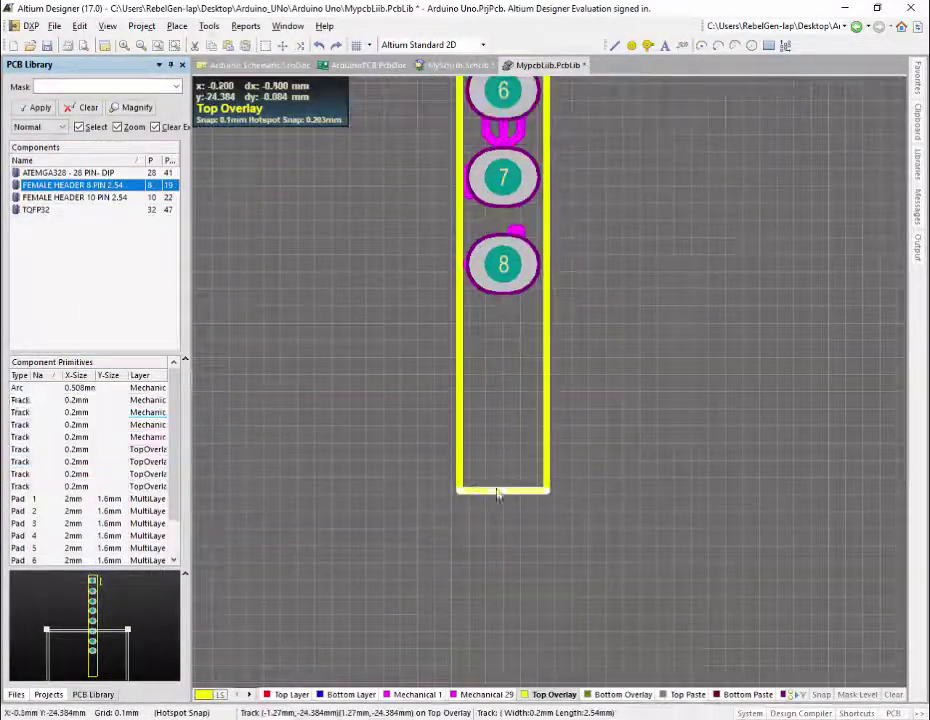
Step: Move the header footprint's bottom outline track further down
click(498, 492)
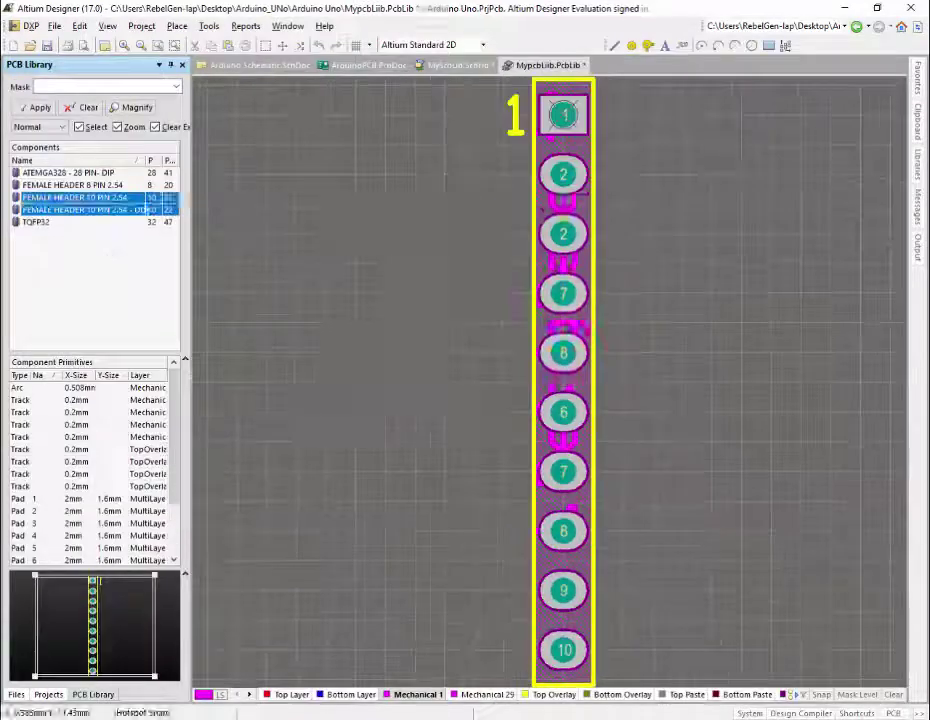
drag(497, 491, 432, 665)
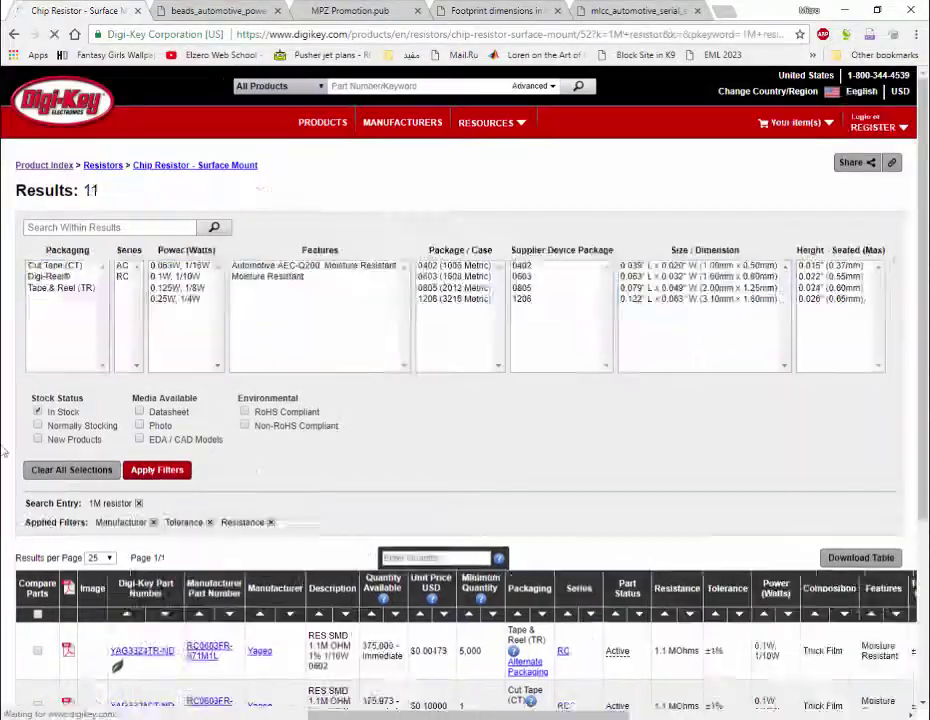
Step: Edit the pin's properties with Tab while placing it on the symbol
key(Tab)
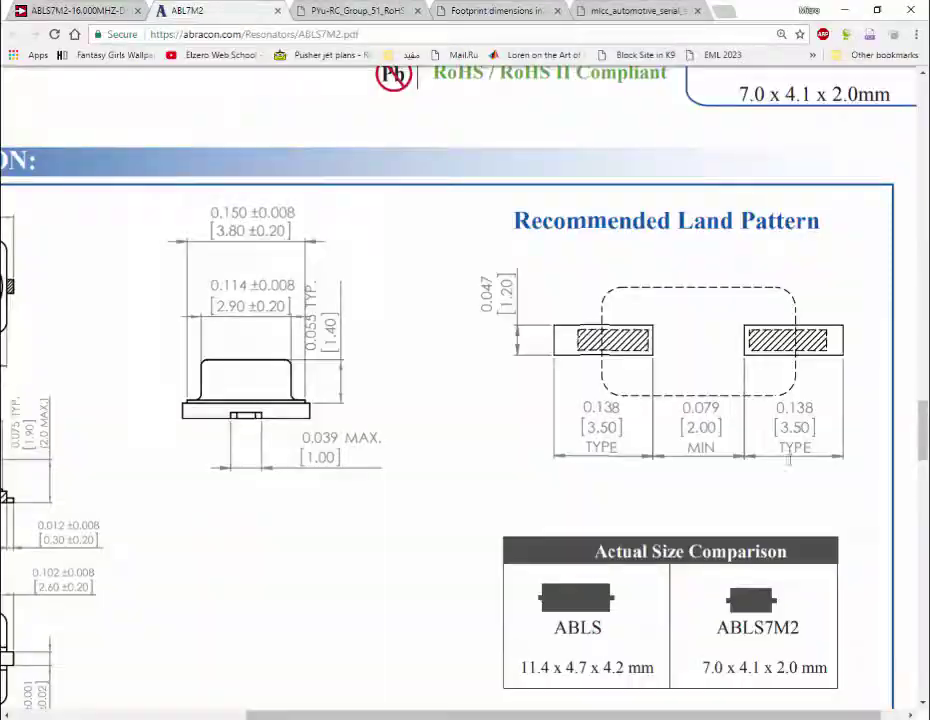
Step: Delete the selected vertical outline track
key(Delete)
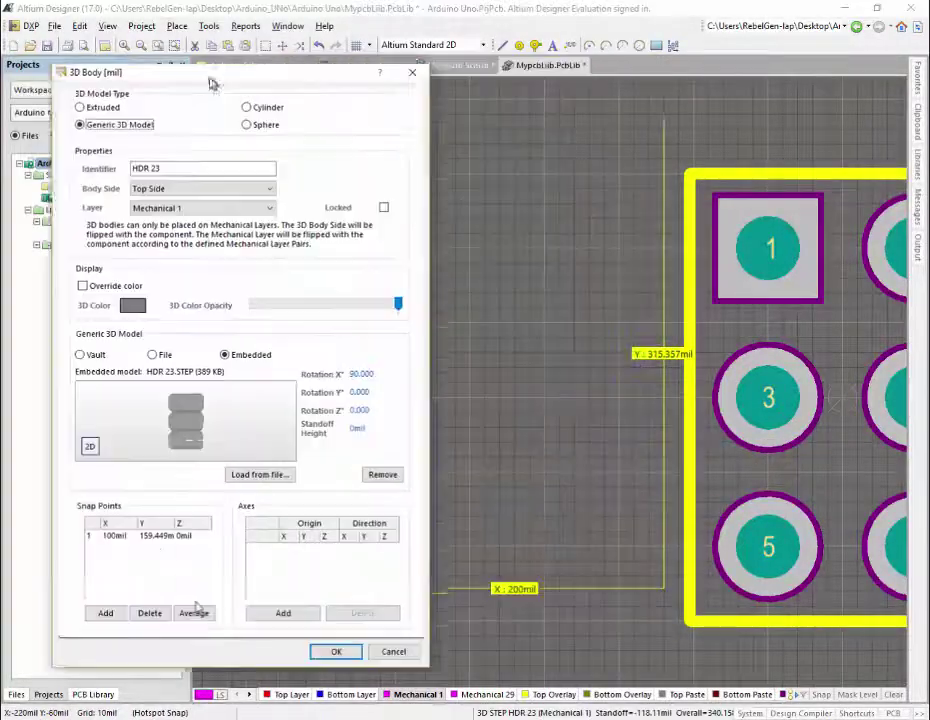
Step: Delete the snap point from the new 3D body region beside the header pads
click(138, 608)
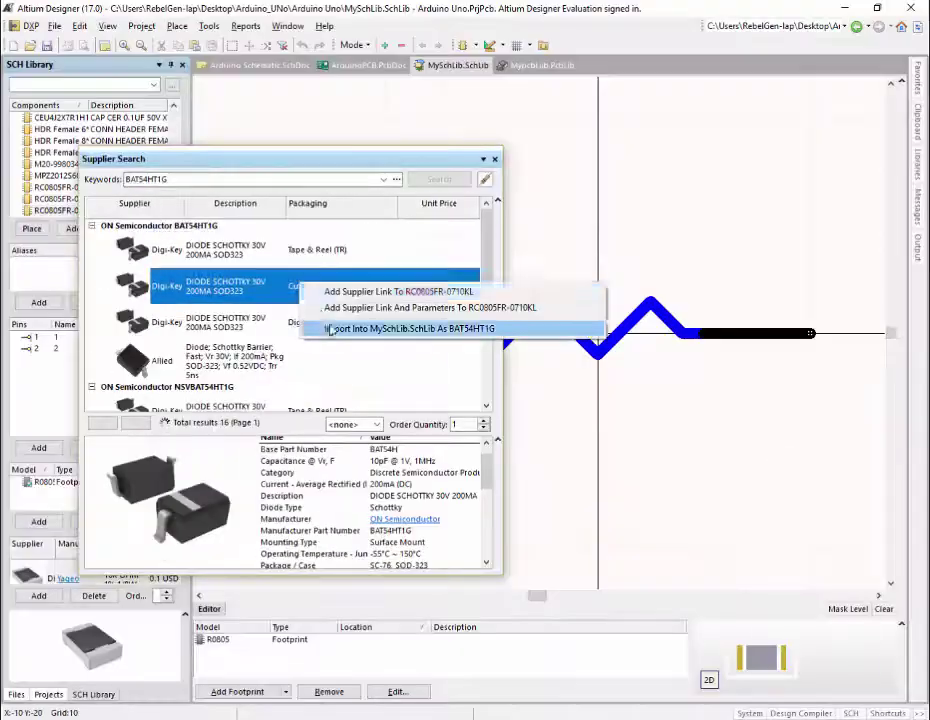
Step: Create a schematic library component from the found supplier part
click(330, 329)
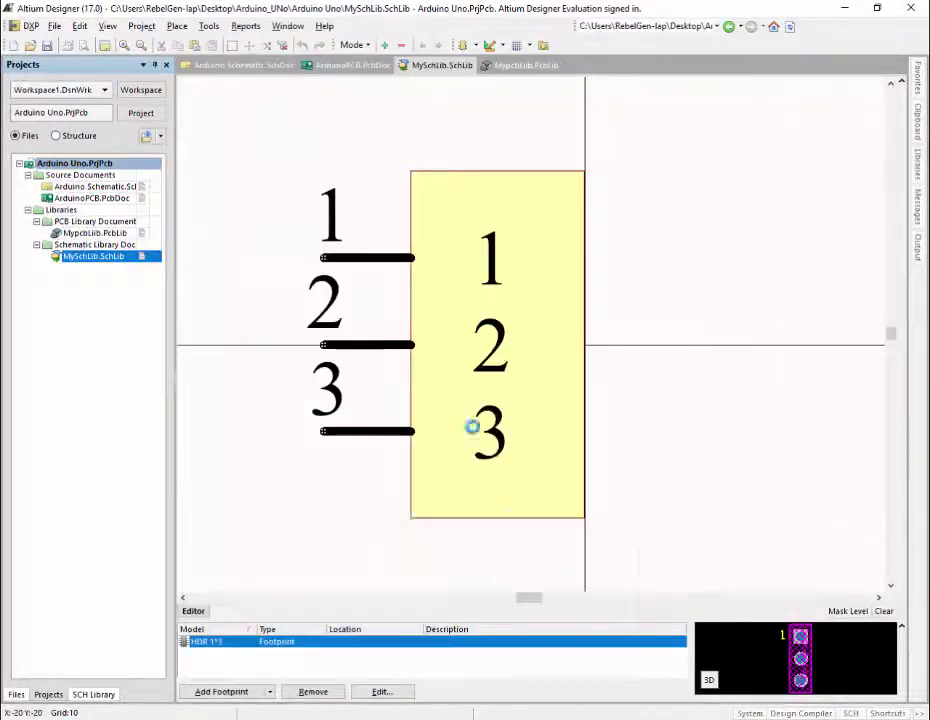
Step: Clear the selection of the header pins
click(401, 354)
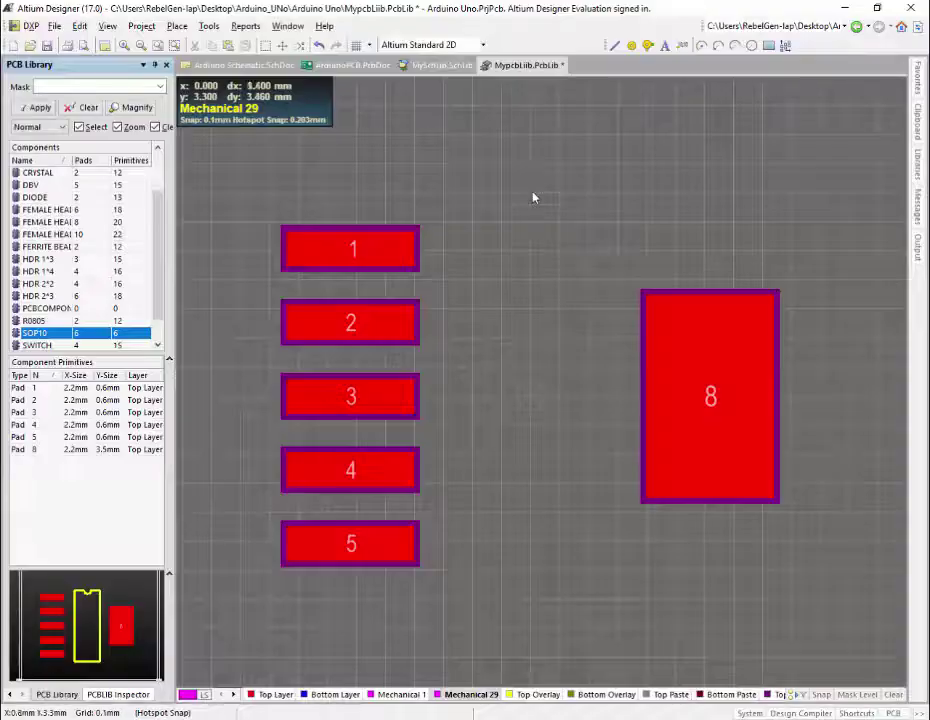
Step: Draw a Top Overlay silkscreen line along the SOP10 footprint's top edge
click(640, 207)
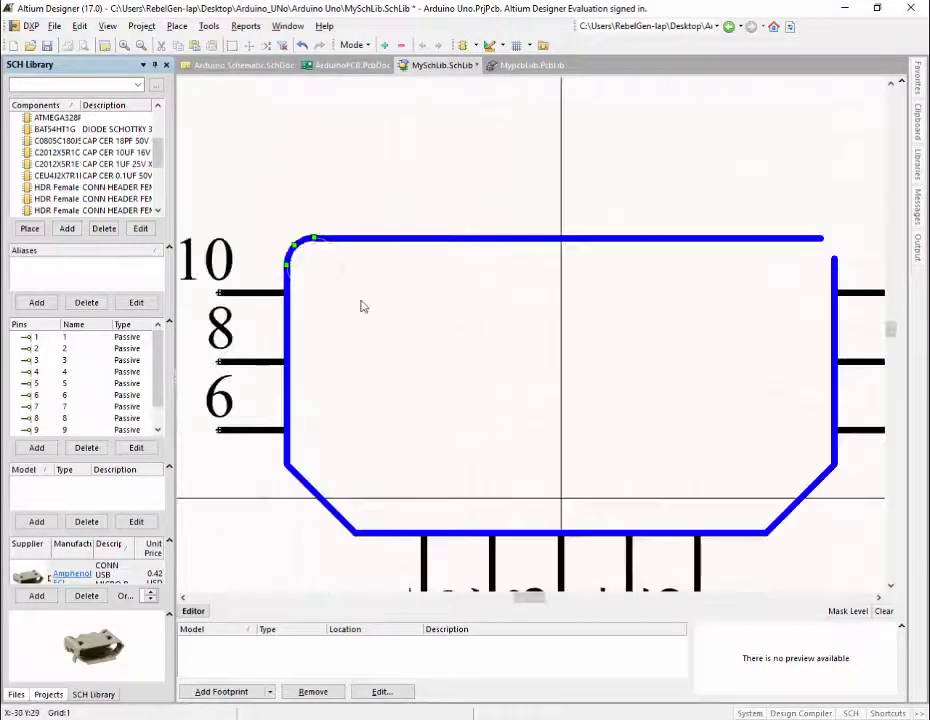
Step: Zoom out, then open the 10118193 USB connector symbol to view it whole
key(Page_Down)
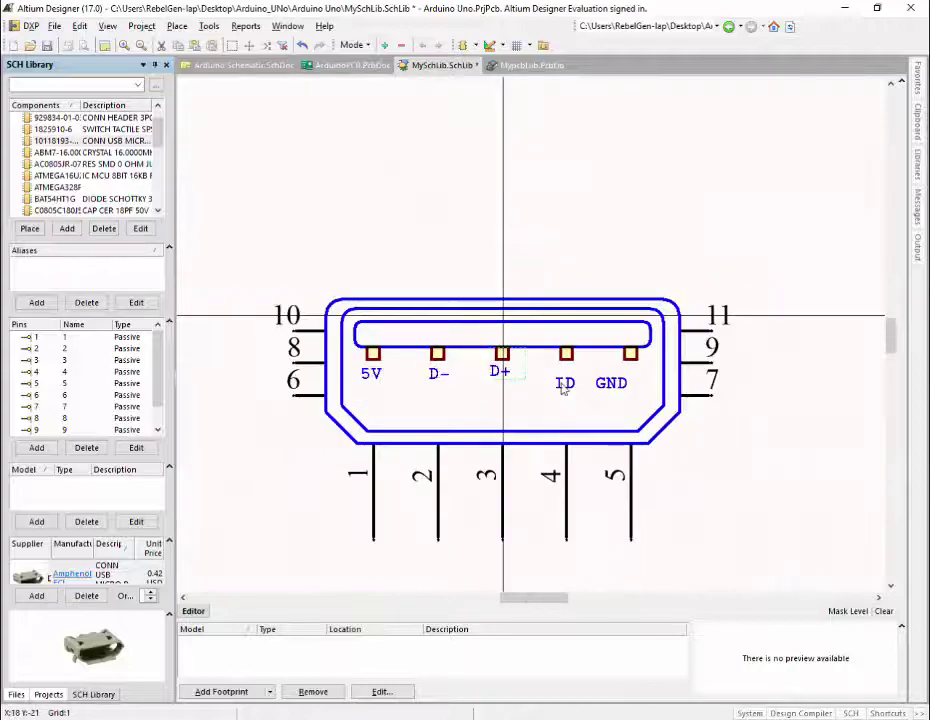
click(90, 129)
click(90, 141)
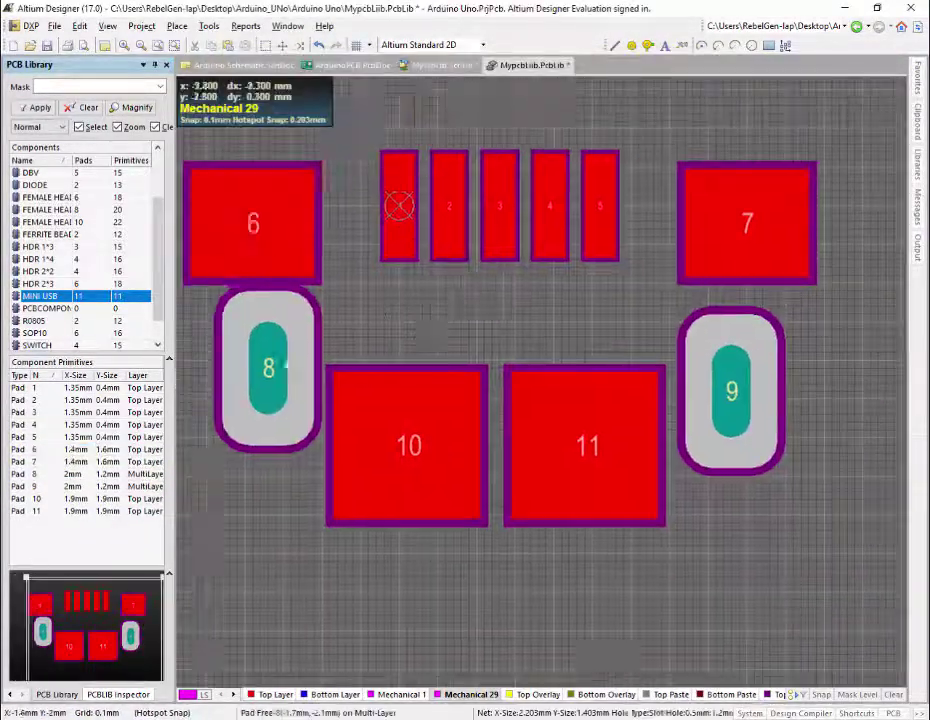
Step: Open the properties of pad 8 on the Mini USB footprint
double_click(25, 486)
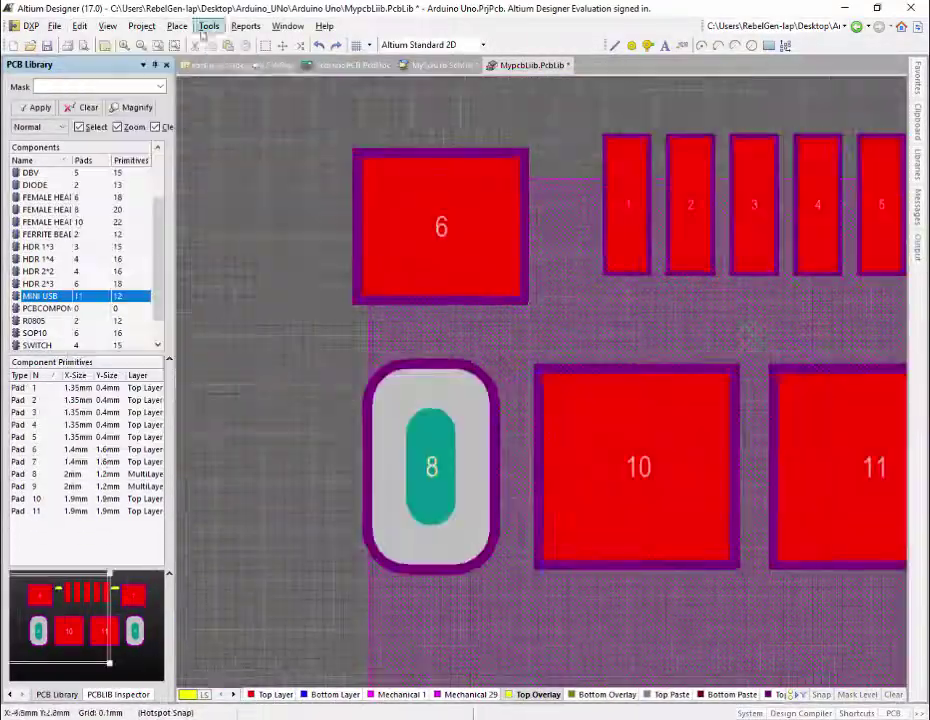
Step: Draw a Top Overlay outline line from beside pad 6 to a corner near the Mini USB pads
click(638, 270)
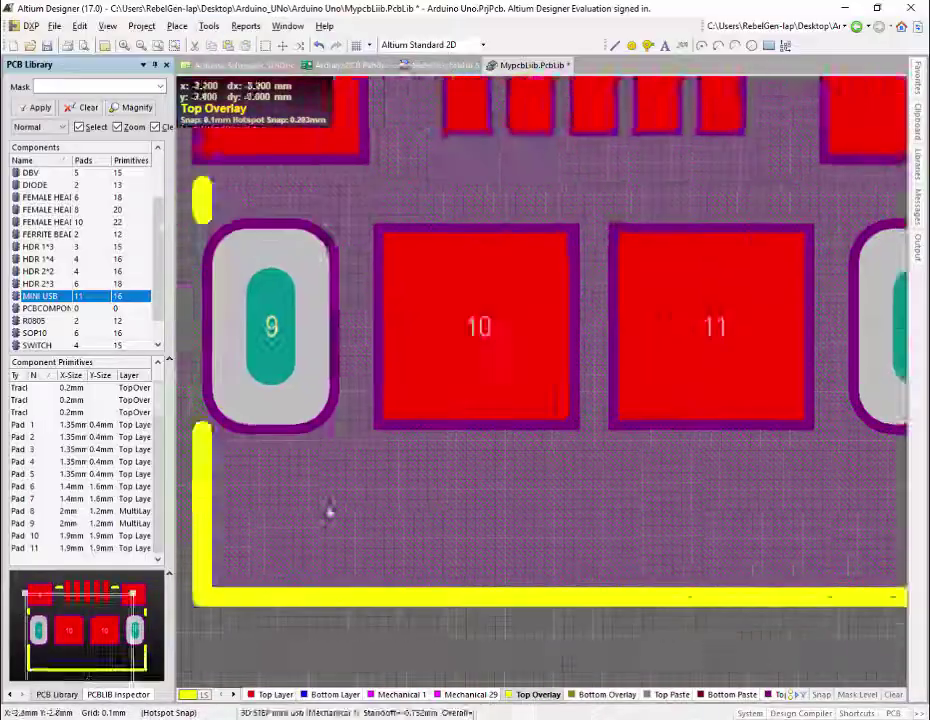
click(275, 486)
right_click(275, 486)
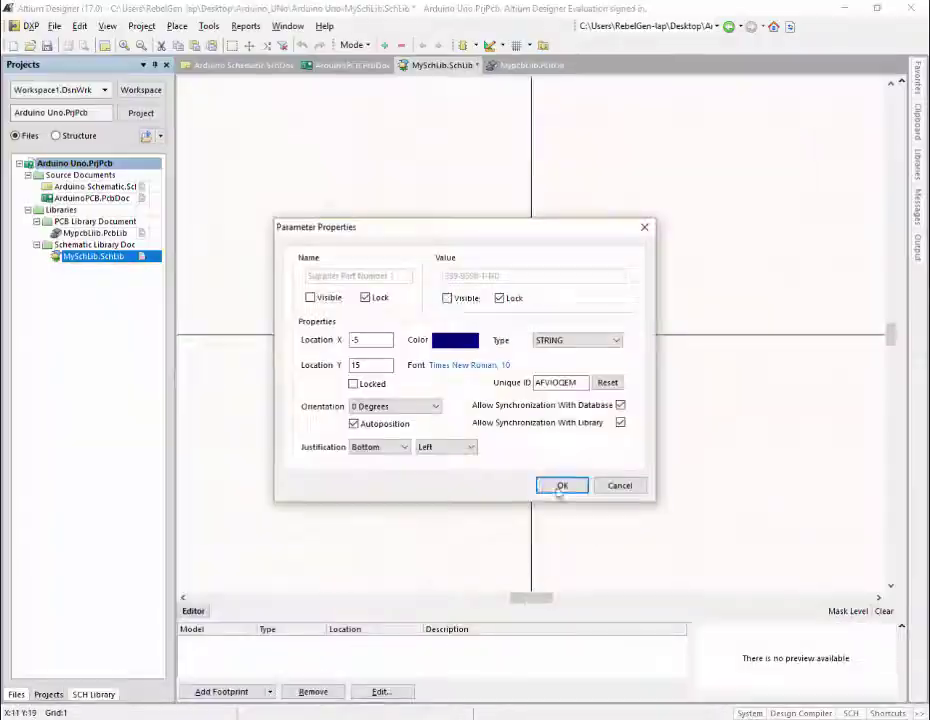
Step: Confirm the parameter settings for the 28-DIP SOCKET component
click(561, 487)
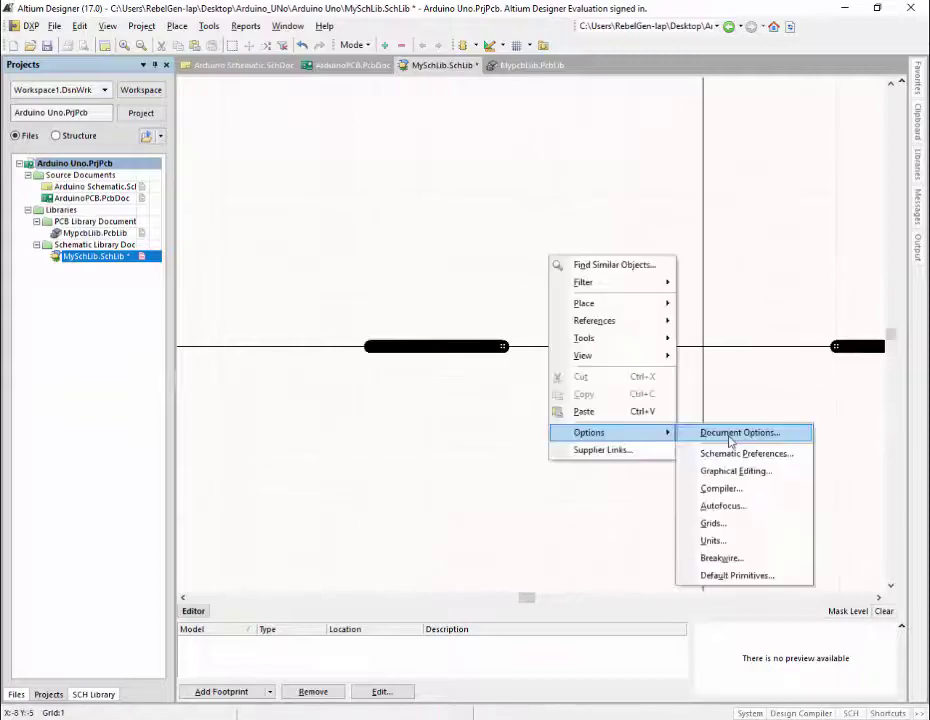